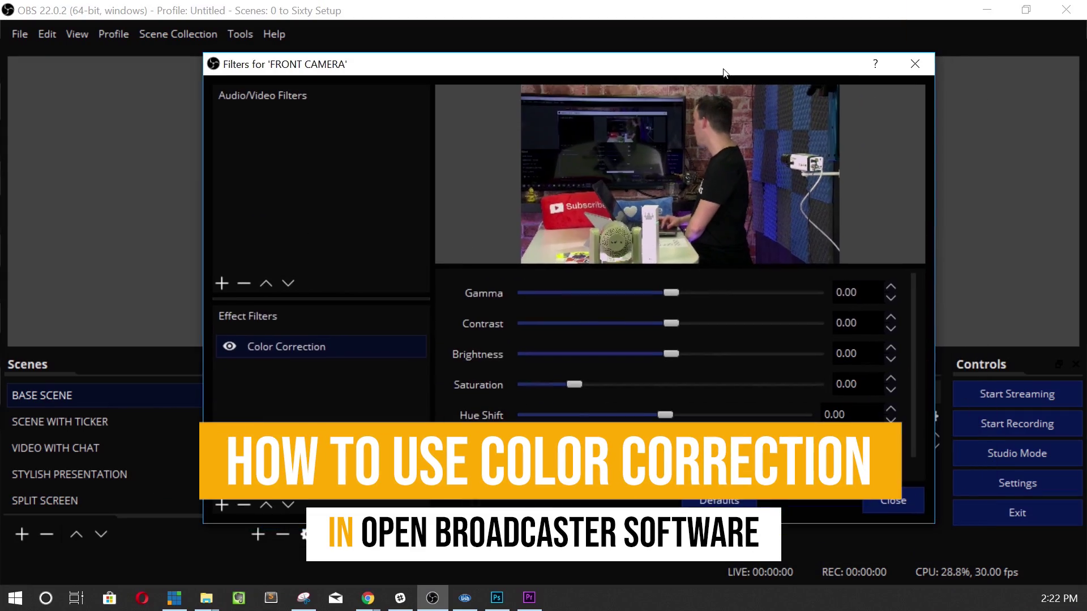
Set the Color Correction Gamma to 0.22, Contrast to 0.13 and Brightness to -0.03
mouse_move(672, 293)
left_mouse_down()
mouse_move(683, 293)
mouse_move(533, 290)
mouse_move(728, 294)
mouse_move(674, 291)
mouse_move(682, 296)
left_mouse_up()
left_click_drag(670, 354, 671, 353)
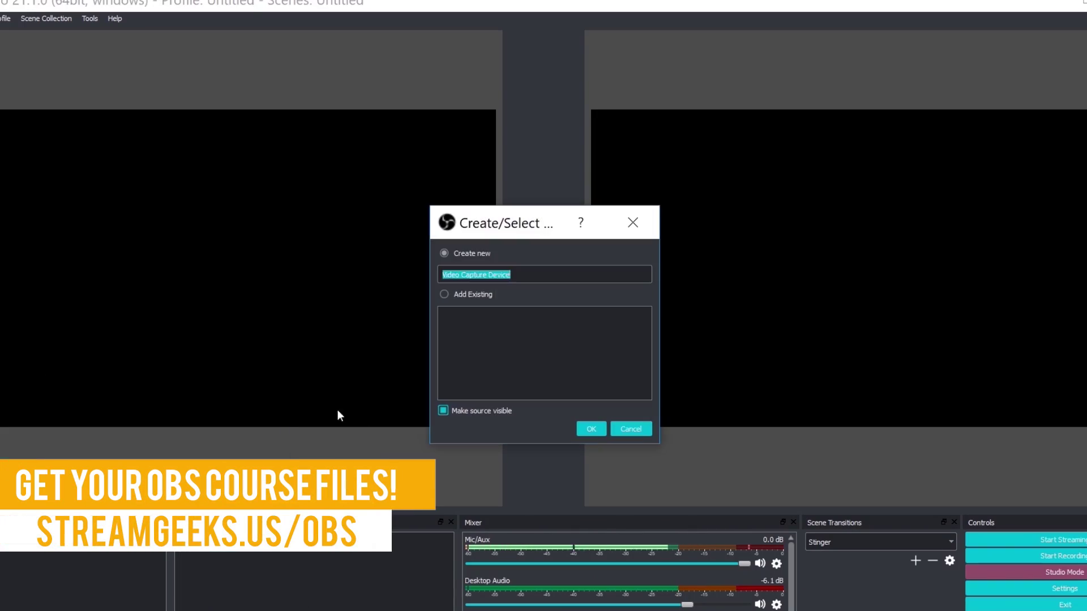
Create the 'ZCam over SDI' capture source using USB Capture SDI, then return to BASE SCENE
type("ZCam over SDI")
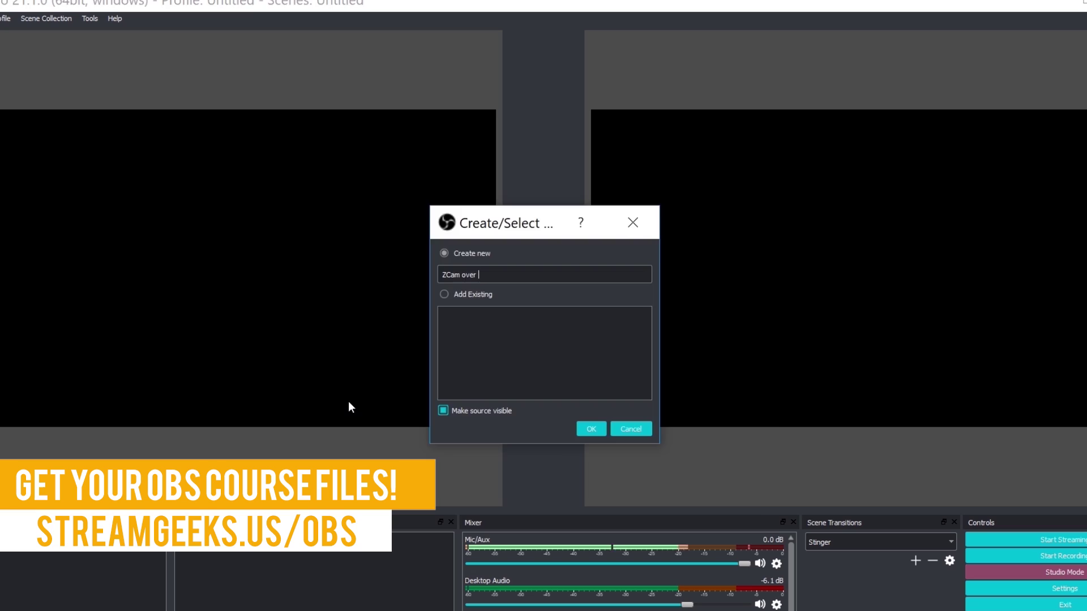
key("Return")
left_click(526, 315)
left_click(500, 345)
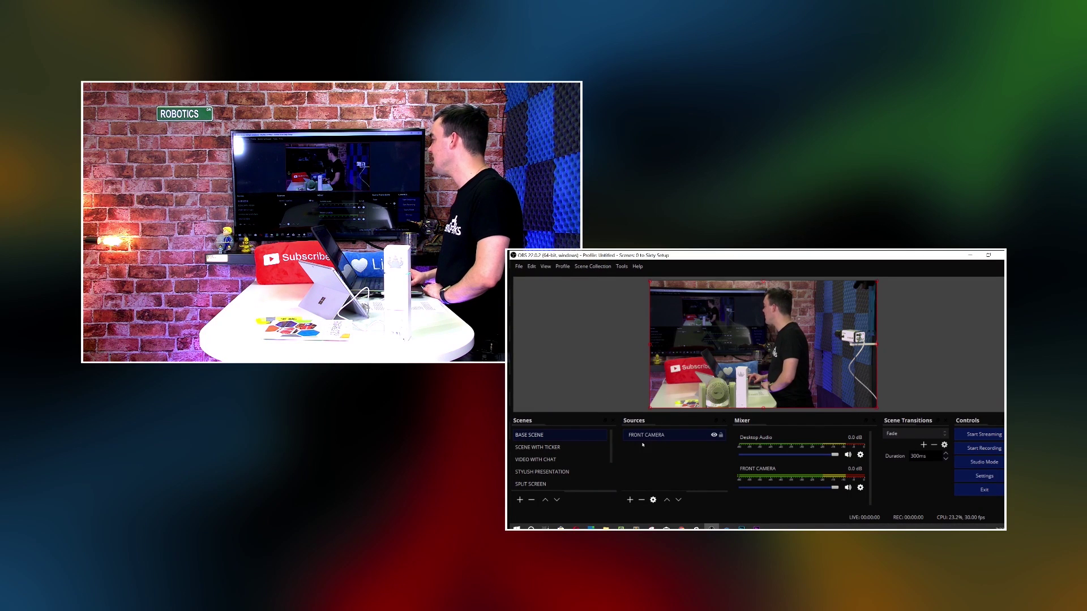
left_click(583, 445)
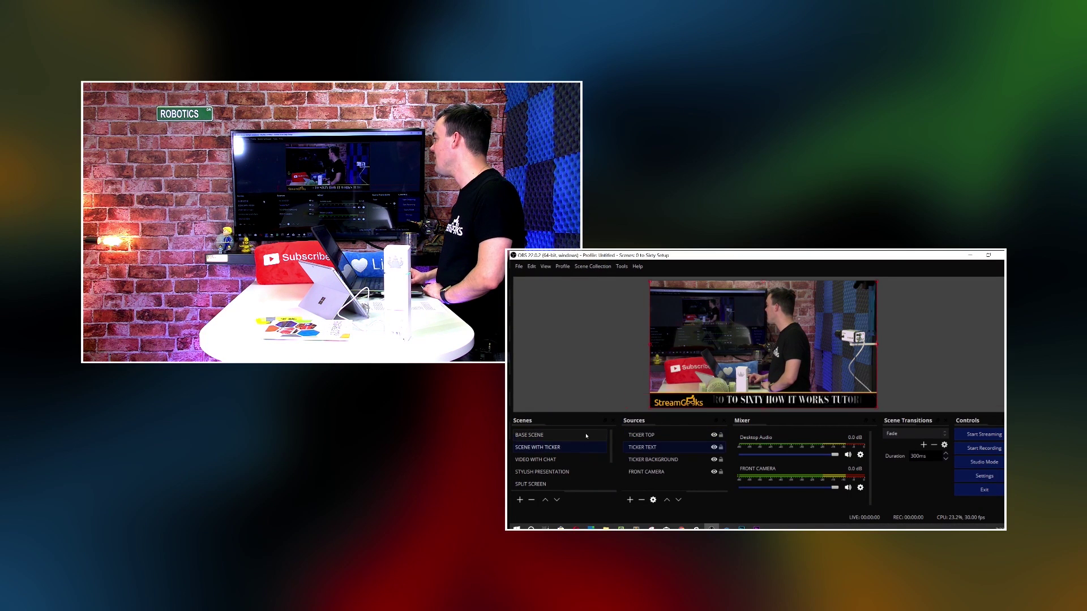
left_click(657, 435)
Open FRONT CAMERA's Filters window from its context menu and reposition it over OBS
right_click(654, 435)
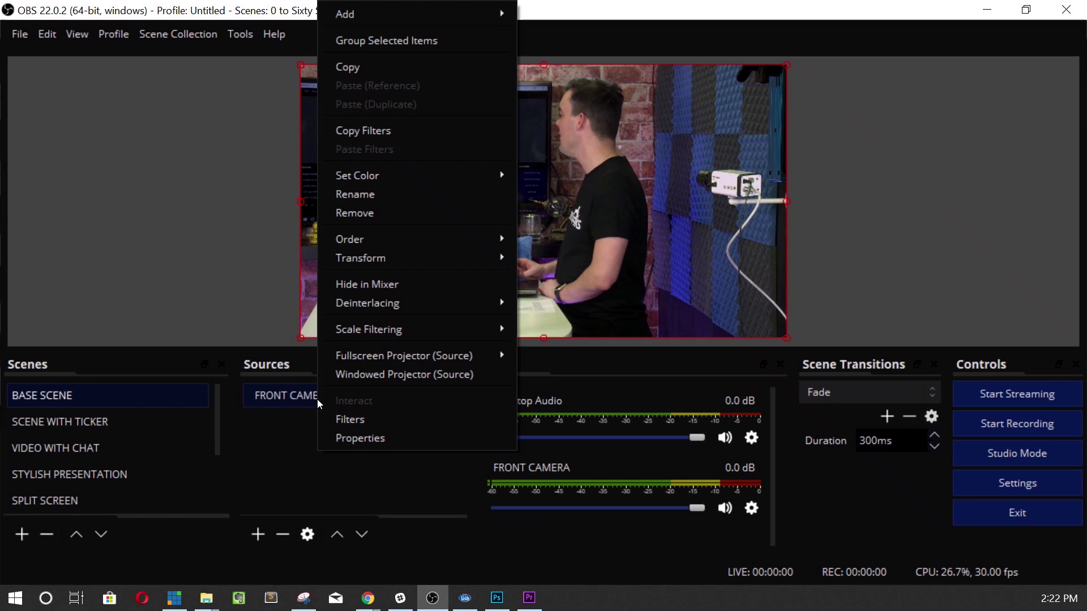
left_click(344, 423)
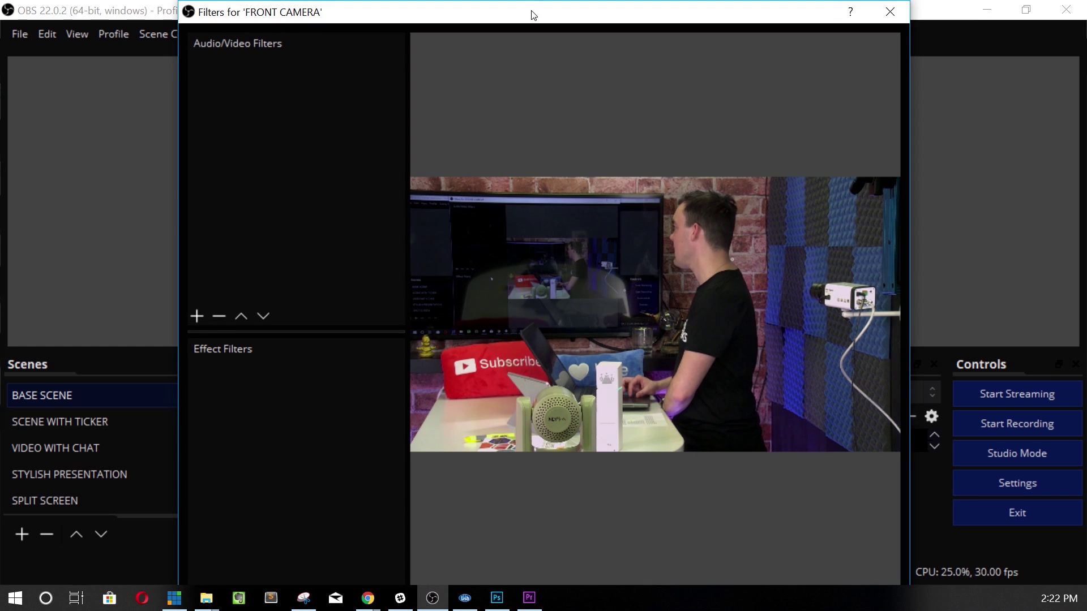
left_click_drag(531, 15, 0, 29)
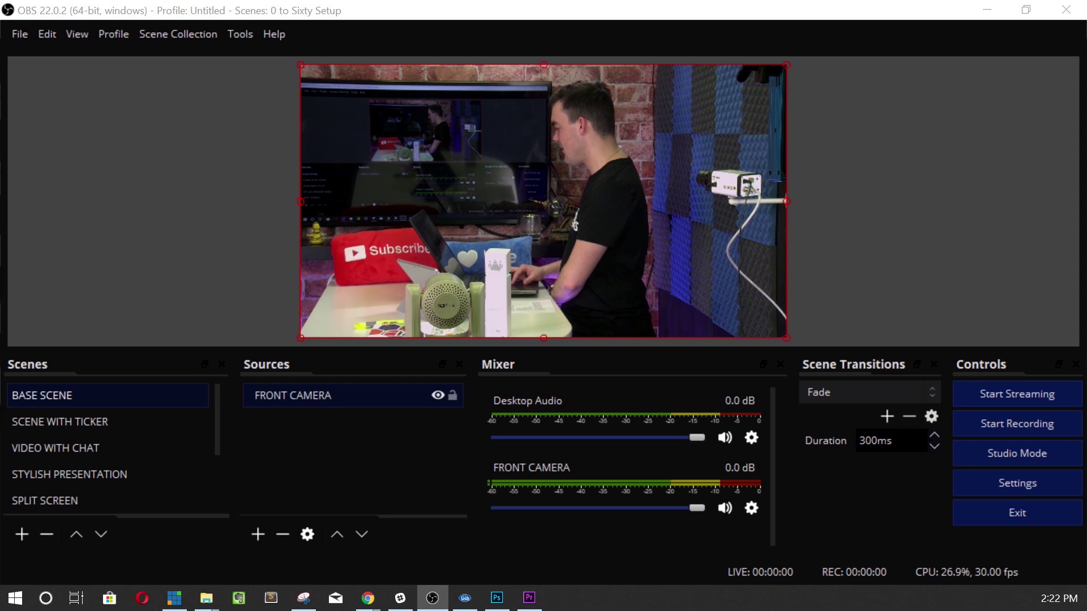
left_click_drag(0, 79, 841, 112)
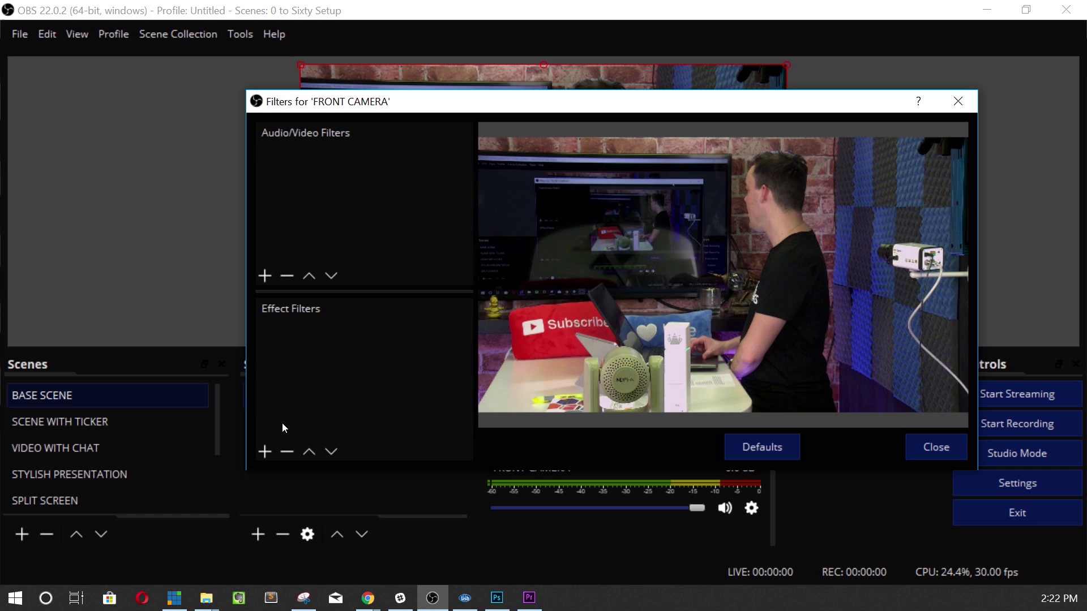
Add a Color Correction effect filter to FRONT CAMERA and enlarge the Filters window
left_click(257, 452)
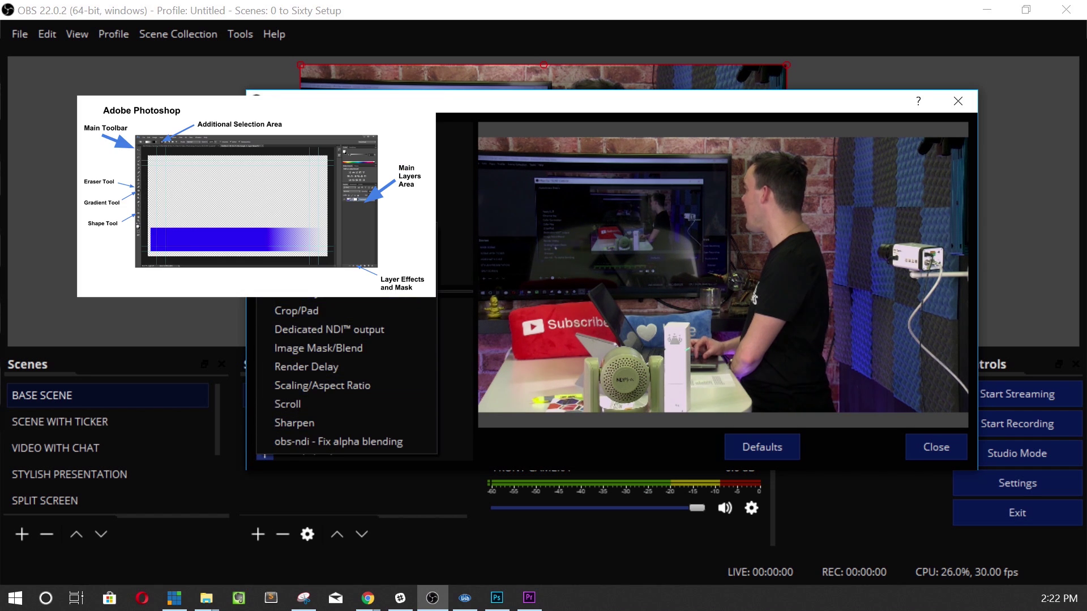
left_click(306, 273)
left_click(575, 320)
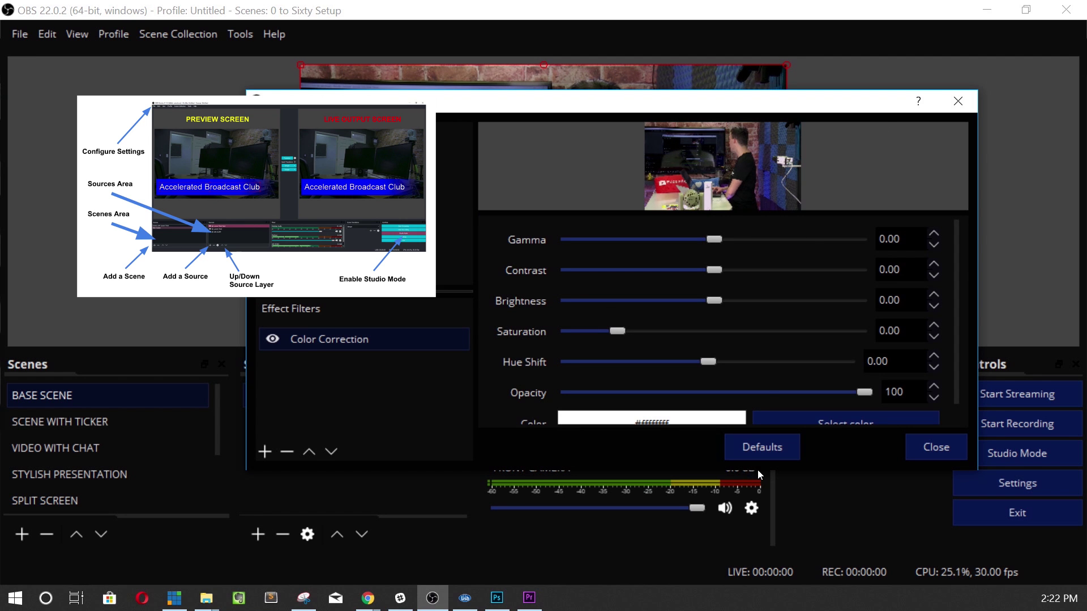
left_click_drag(755, 471, 738, 563)
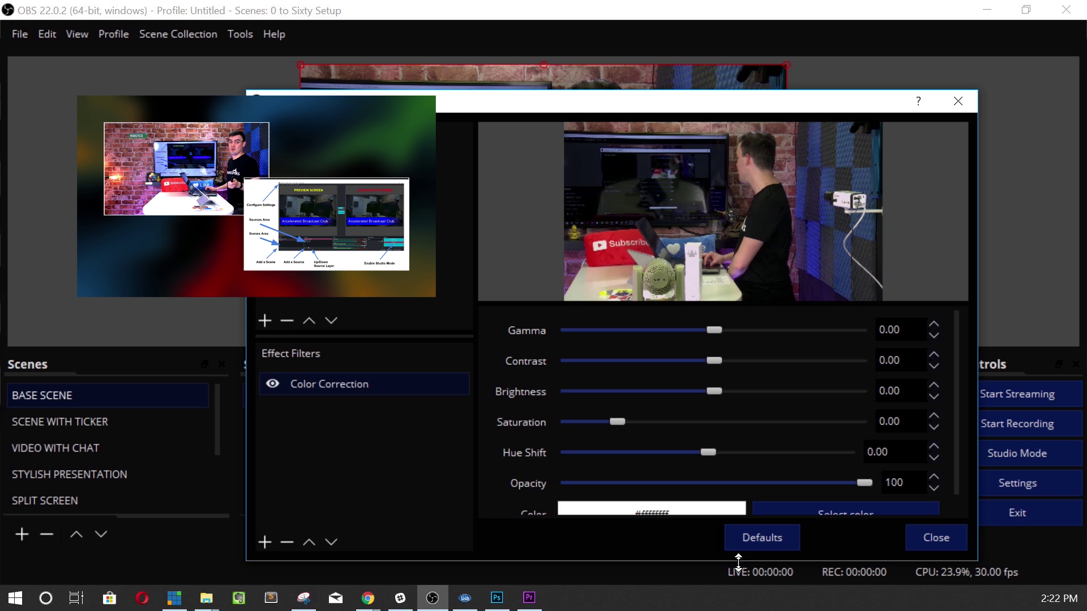
Set Color Correction to Gamma 0.11, Contrast 0.13, Saturation 0.21 and Hue Shift 6.06, keeping Opacity 100
left_click_drag(775, 90, 732, 54)
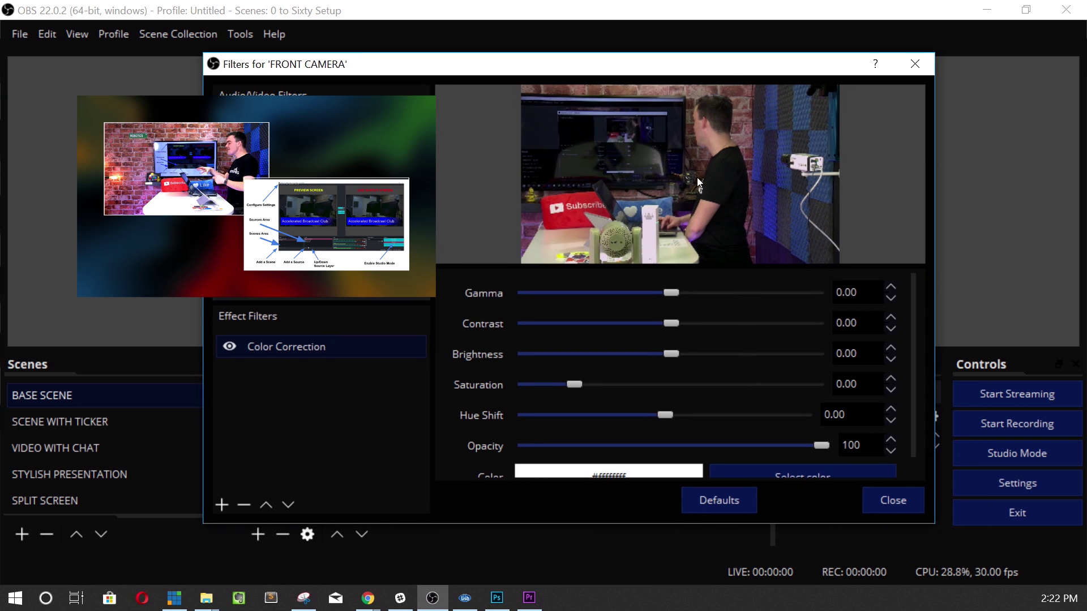
mouse_move(671, 293)
left_mouse_down()
mouse_move(687, 293)
mouse_move(666, 289)
mouse_move(679, 291)
mouse_move(668, 321)
mouse_move(497, 282)
mouse_move(728, 294)
mouse_move(665, 290)
mouse_move(681, 297)
left_mouse_up()
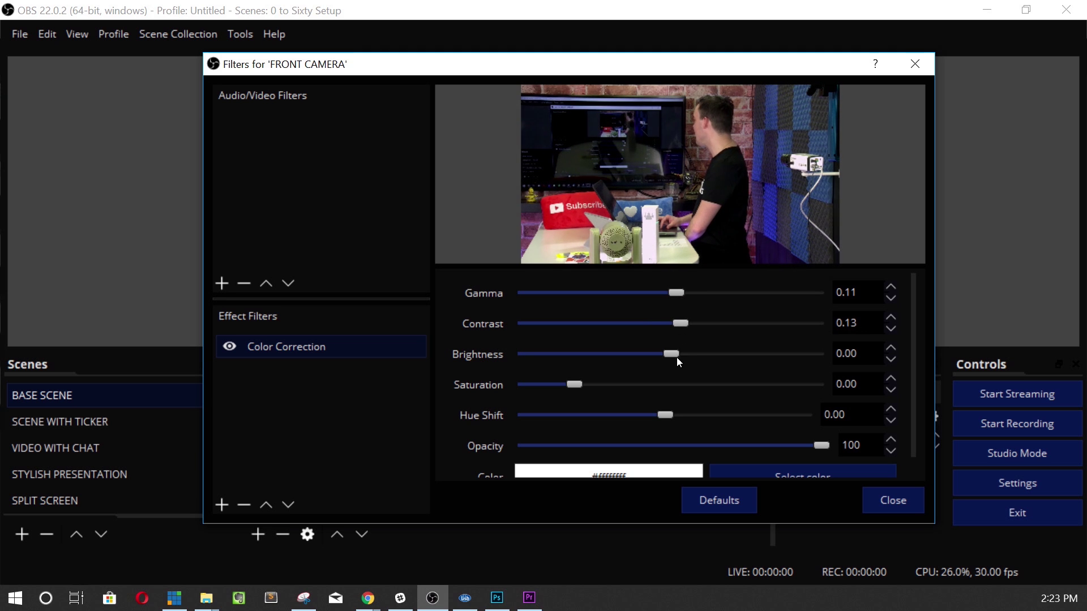
mouse_move(677, 357)
left_mouse_down()
mouse_move(663, 352)
mouse_move(678, 352)
left_mouse_up()
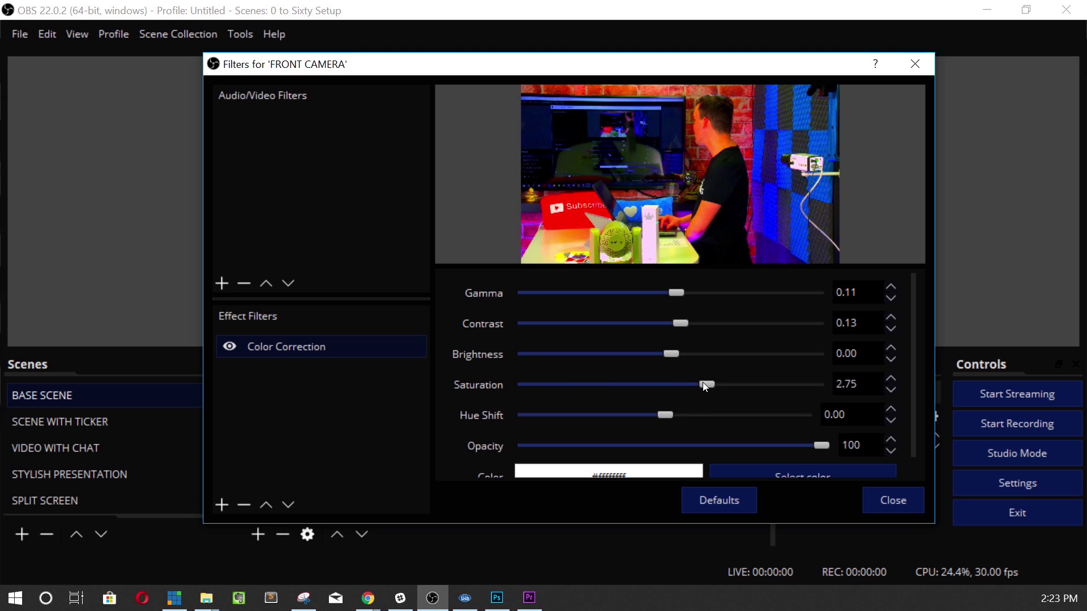
left_click_drag(703, 383, 572, 375)
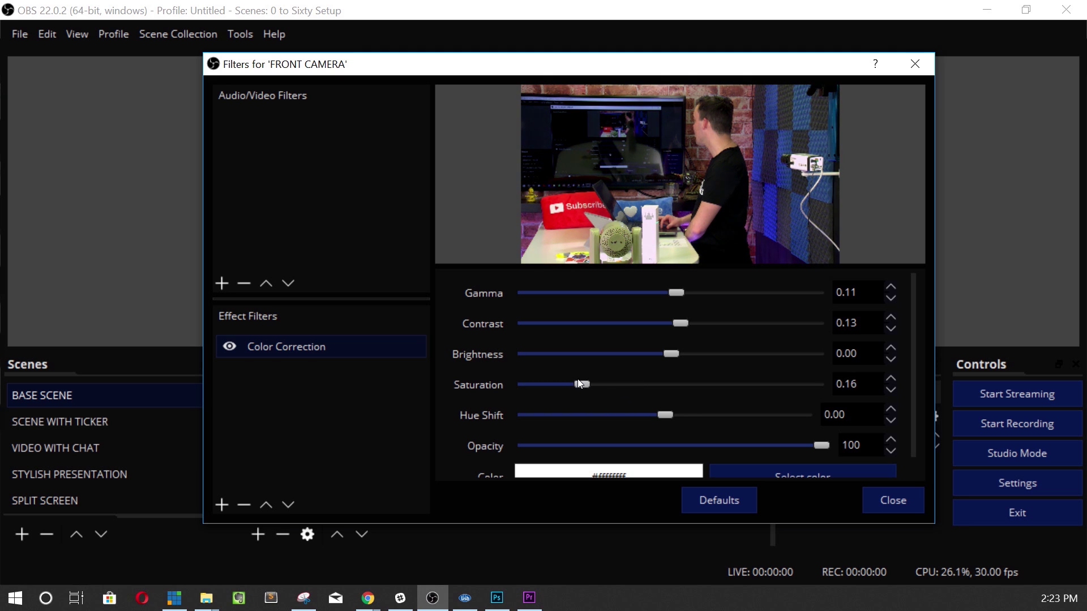
left_click_drag(578, 383, 601, 375)
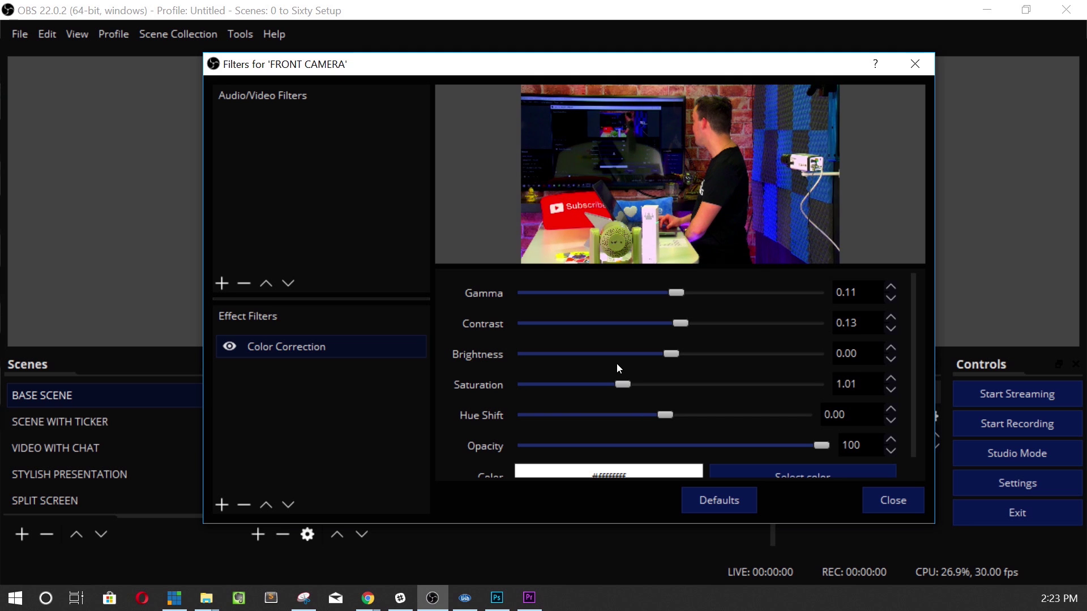
left_click_drag(617, 365, 576, 364)
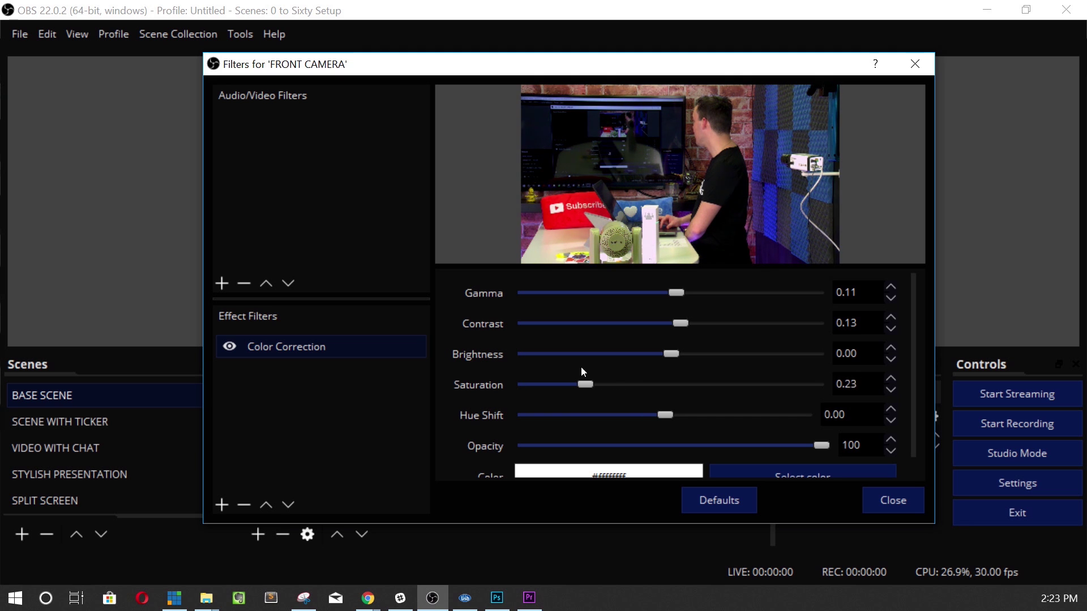
mouse_move(650, 414)
left_mouse_down()
mouse_move(621, 412)
mouse_move(707, 426)
mouse_move(656, 424)
mouse_move(679, 420)
mouse_move(671, 420)
left_mouse_up()
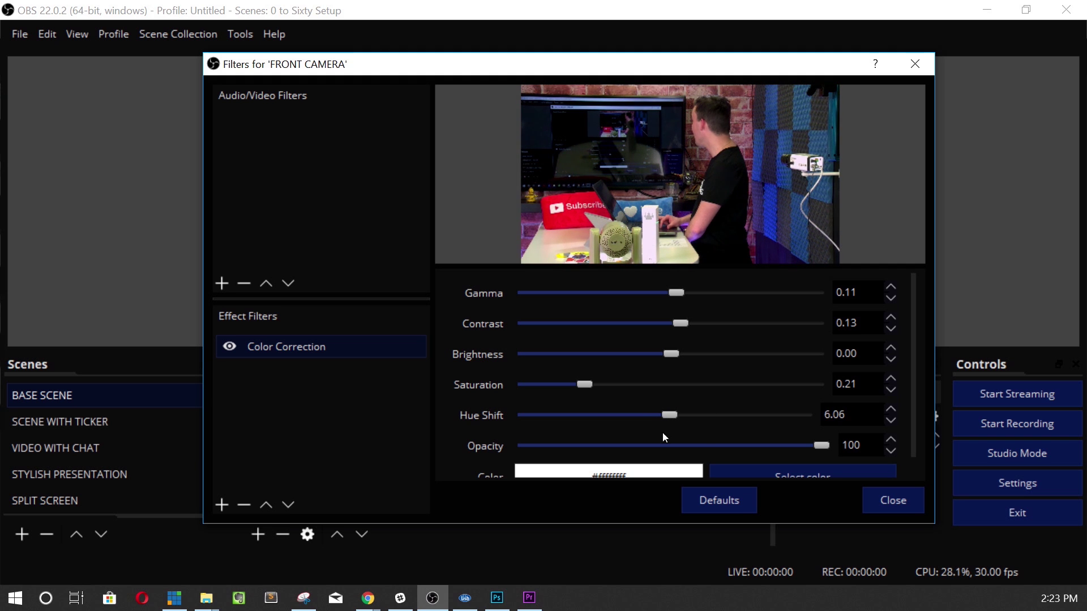
left_click_drag(824, 446, 847, 448)
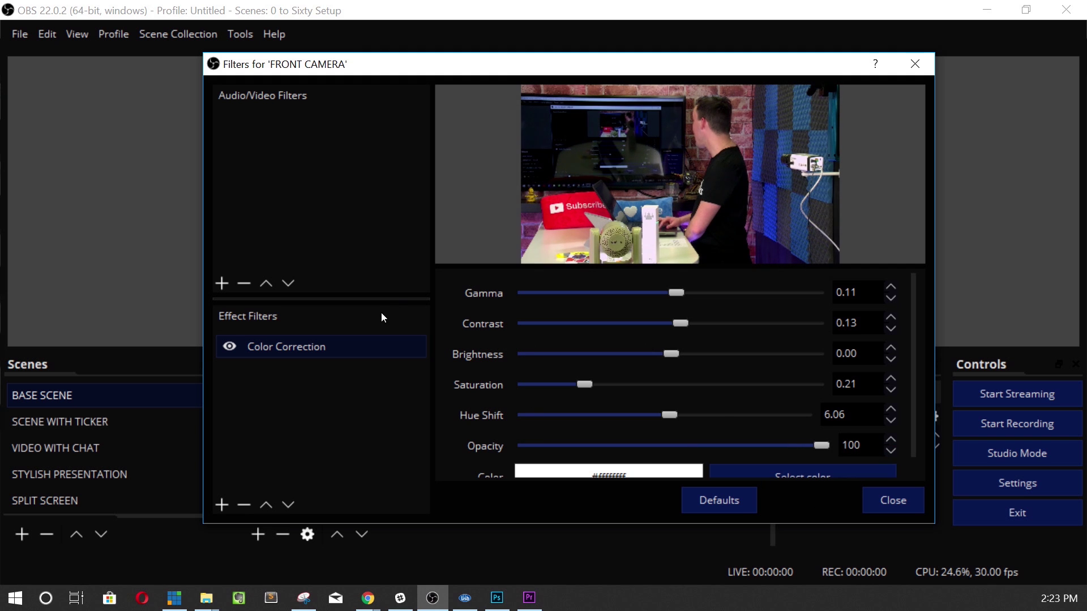
Add an Apply LUT effect filter to FRONT CAMERA
left_click(223, 504)
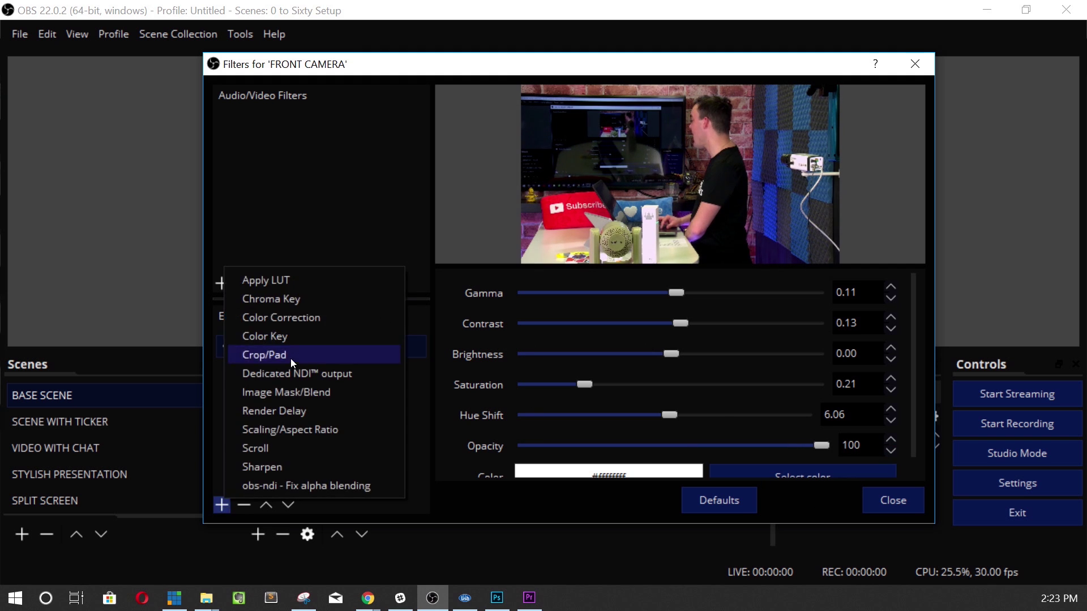
left_click(296, 283)
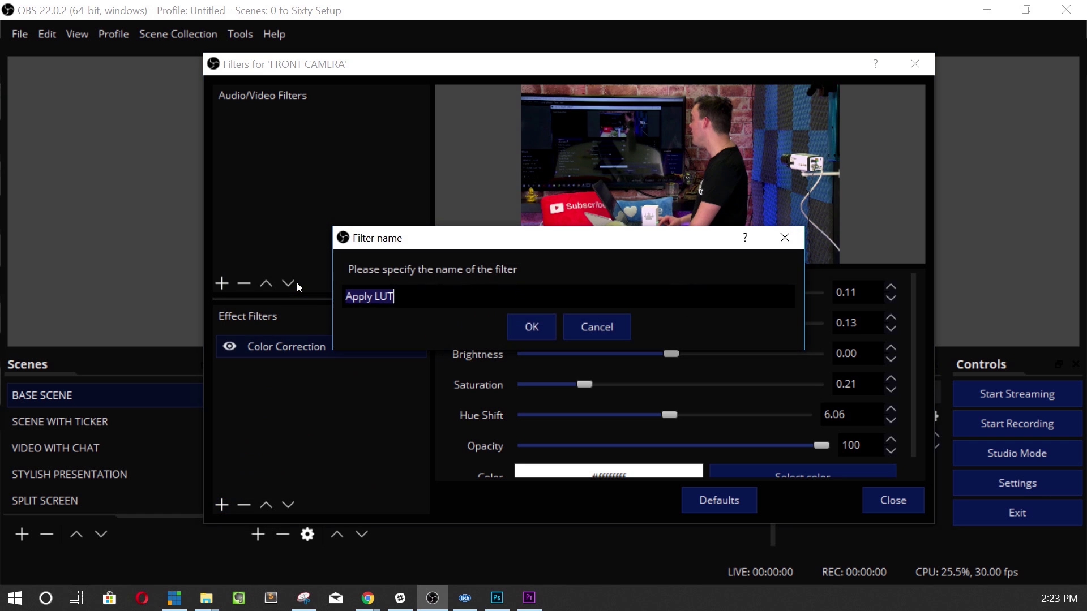
left_click(536, 325)
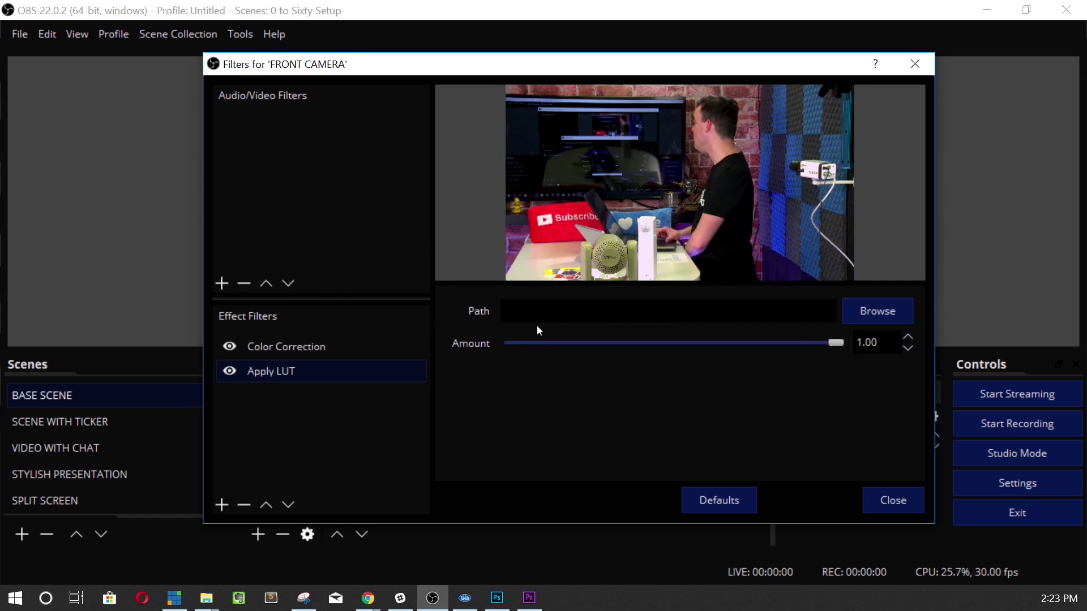
Load original.png as the LUT and compare different Amount strengths
left_click(873, 315)
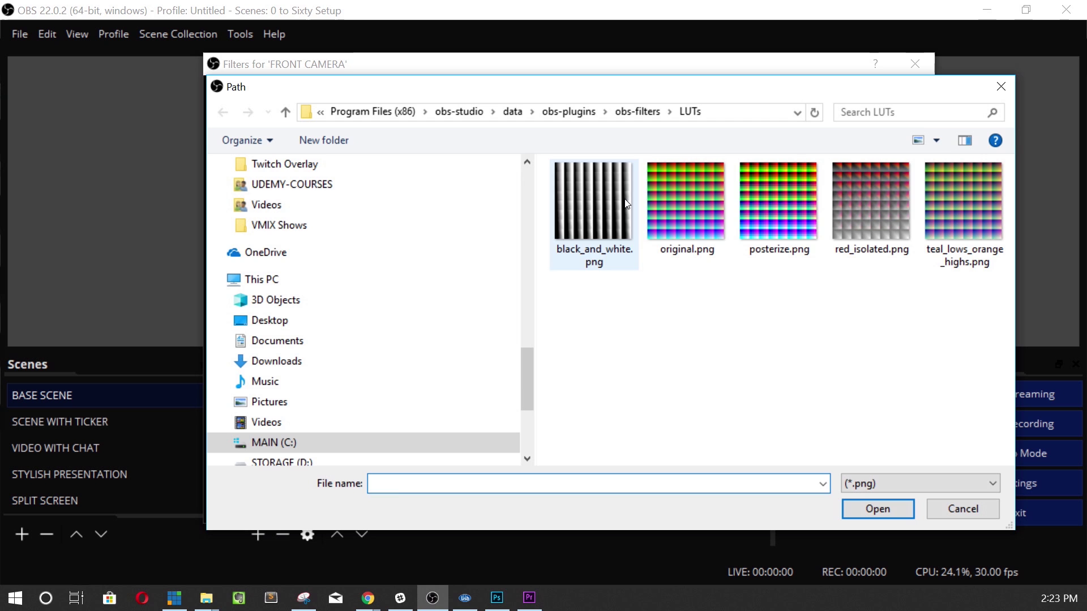
left_click(600, 209)
left_click(679, 223)
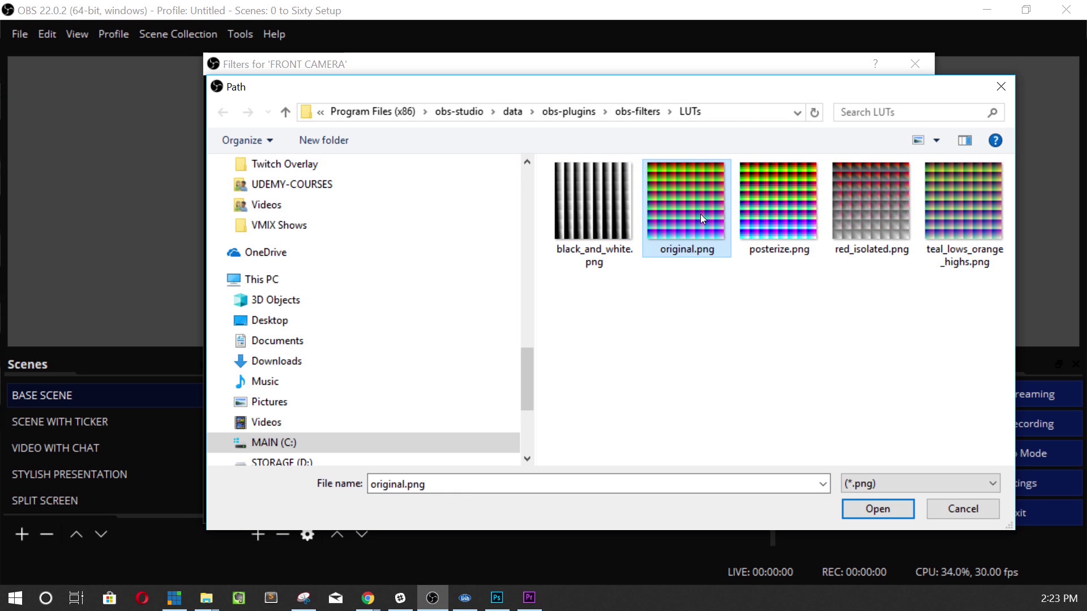
double_click(700, 214)
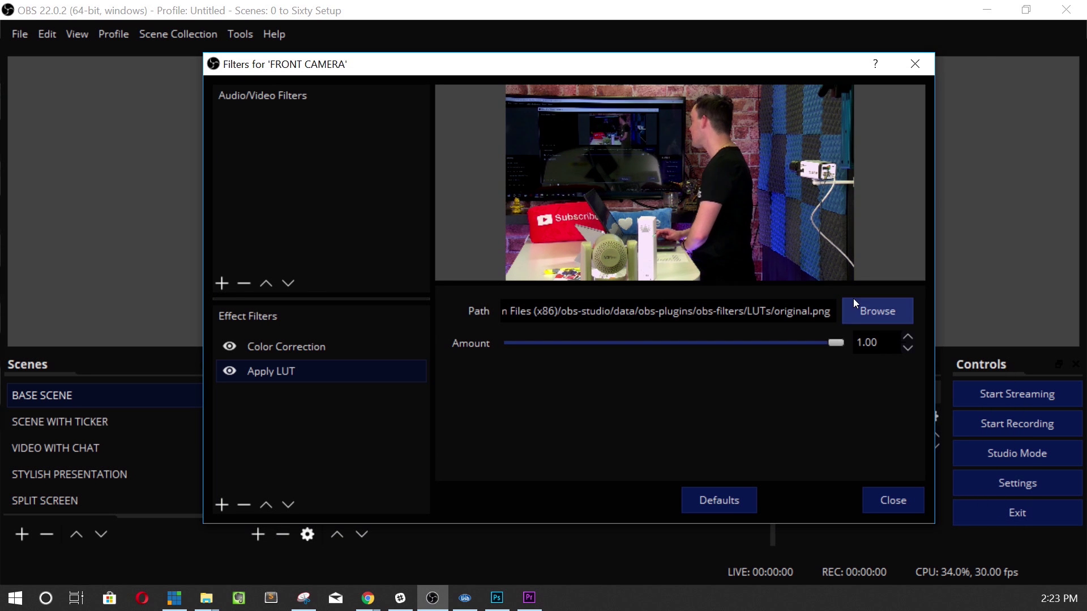
left_click_drag(835, 343, 545, 343)
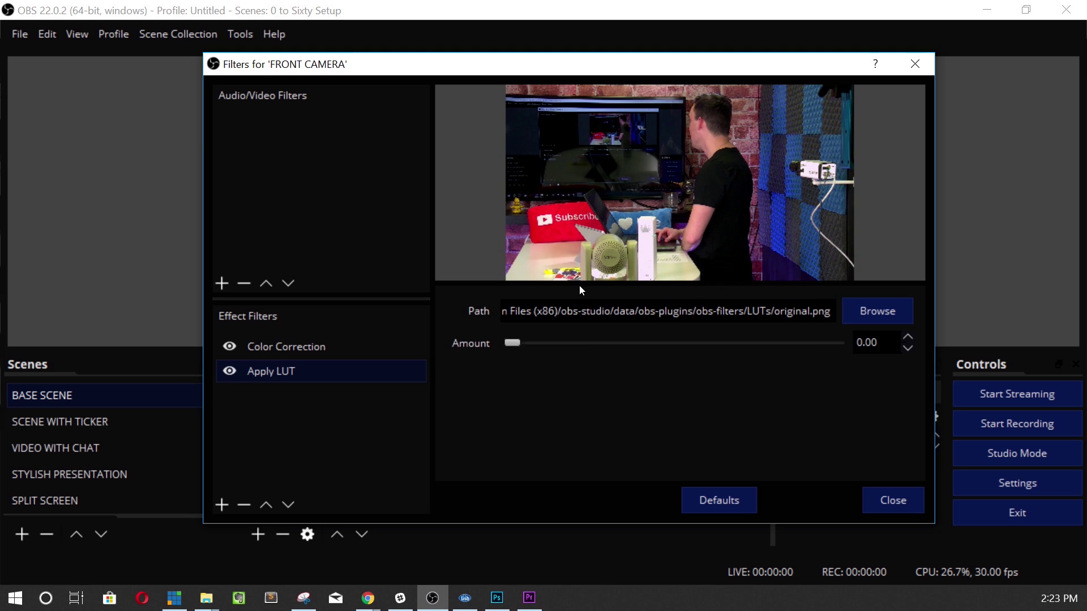
left_click_drag(579, 285, 776, 368)
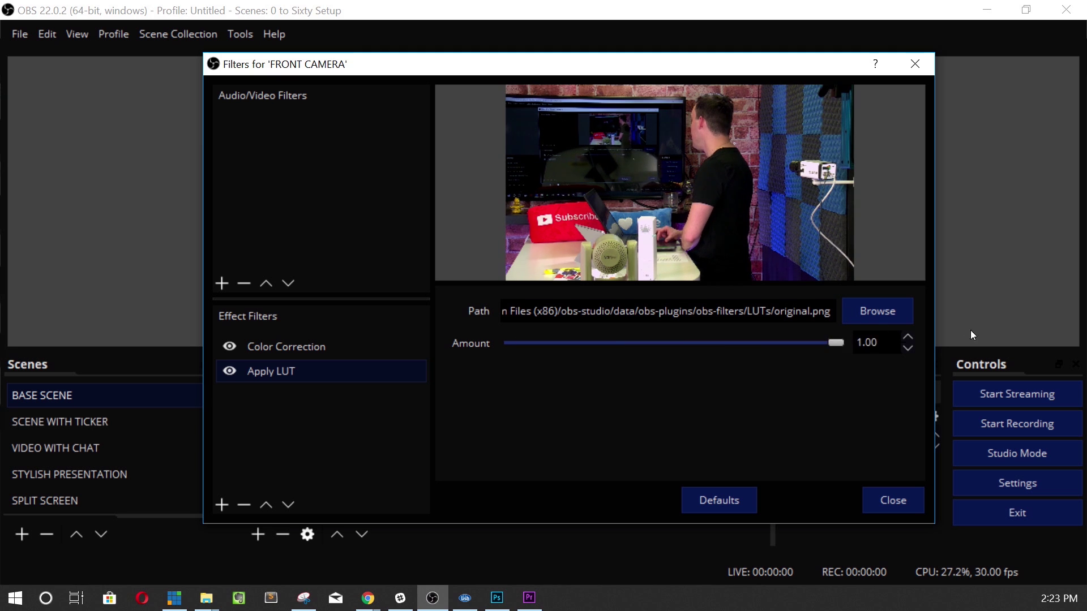
left_click_drag(564, 340, 801, 320)
Load teal_lows_orange_highs.png at Amount 1.00, then reopen the LUT file picker
left_click(871, 320)
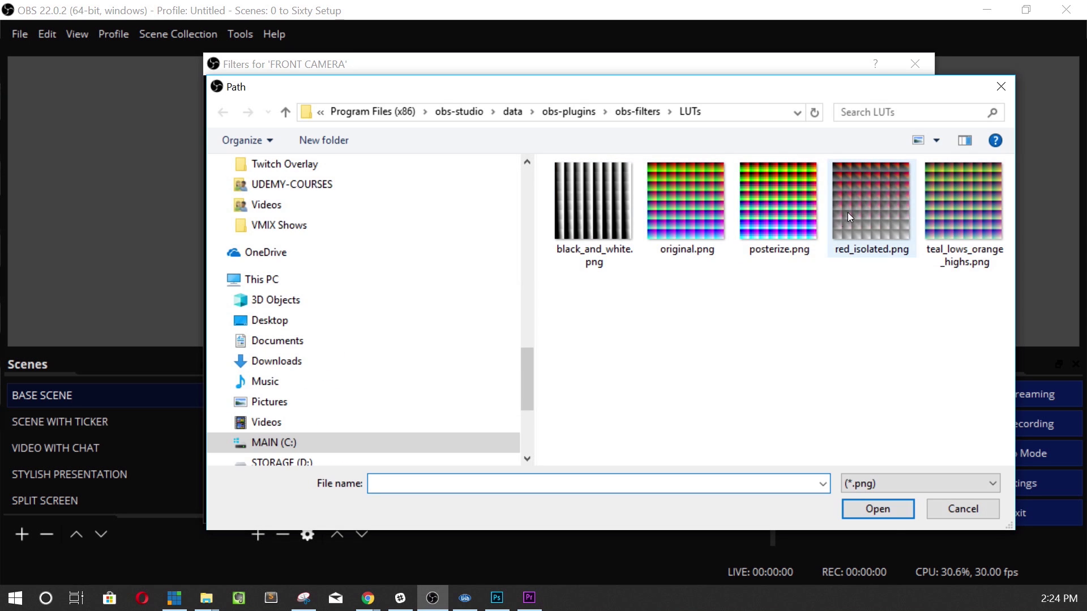
double_click(973, 216)
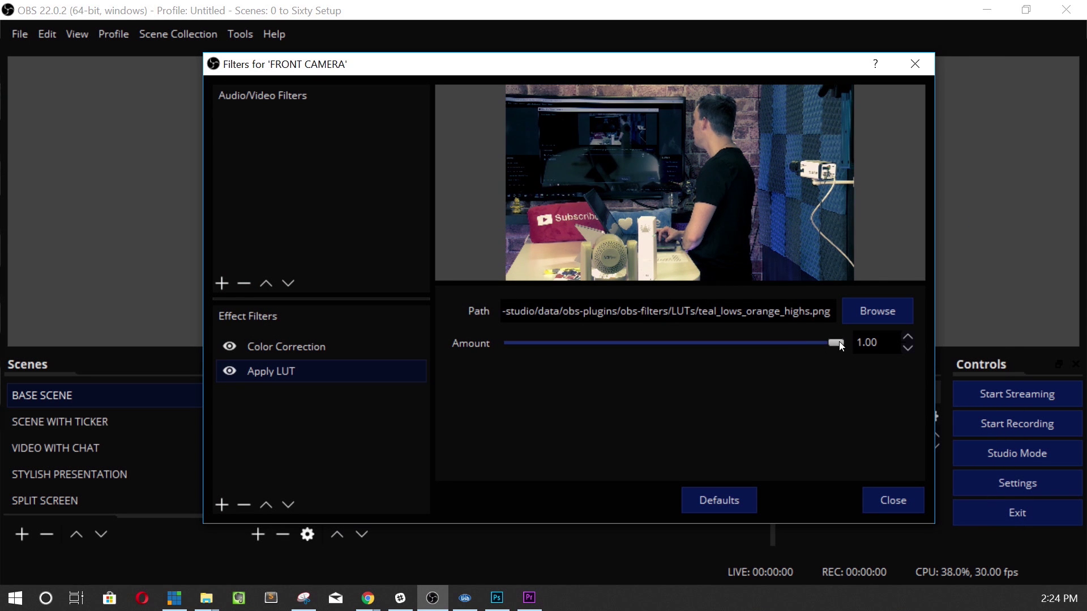
left_click_drag(839, 341, 714, 322)
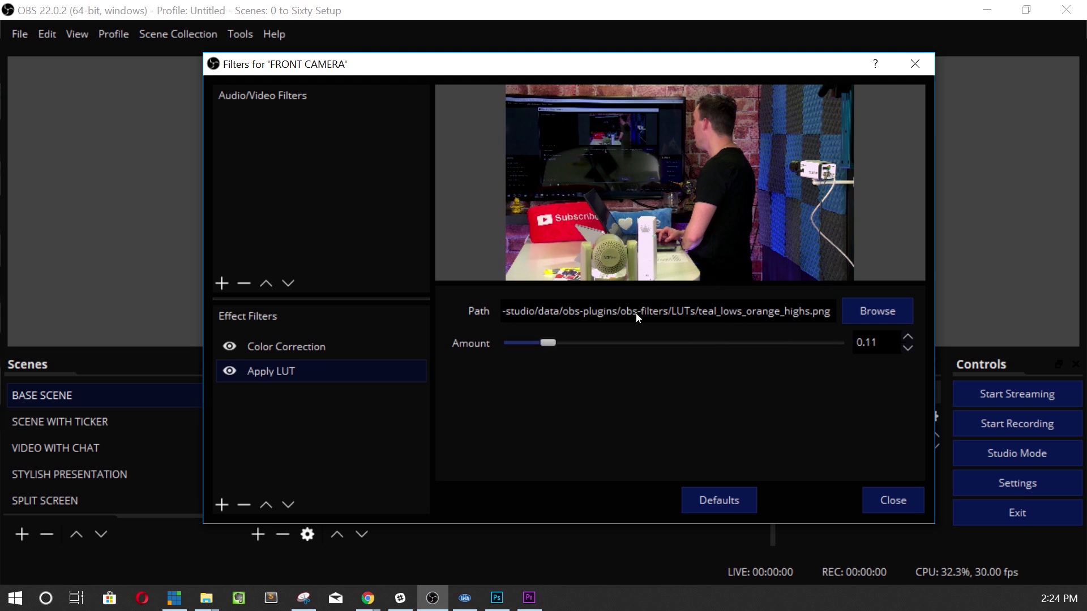
left_click_drag(636, 314, 848, 336)
left_click(877, 310)
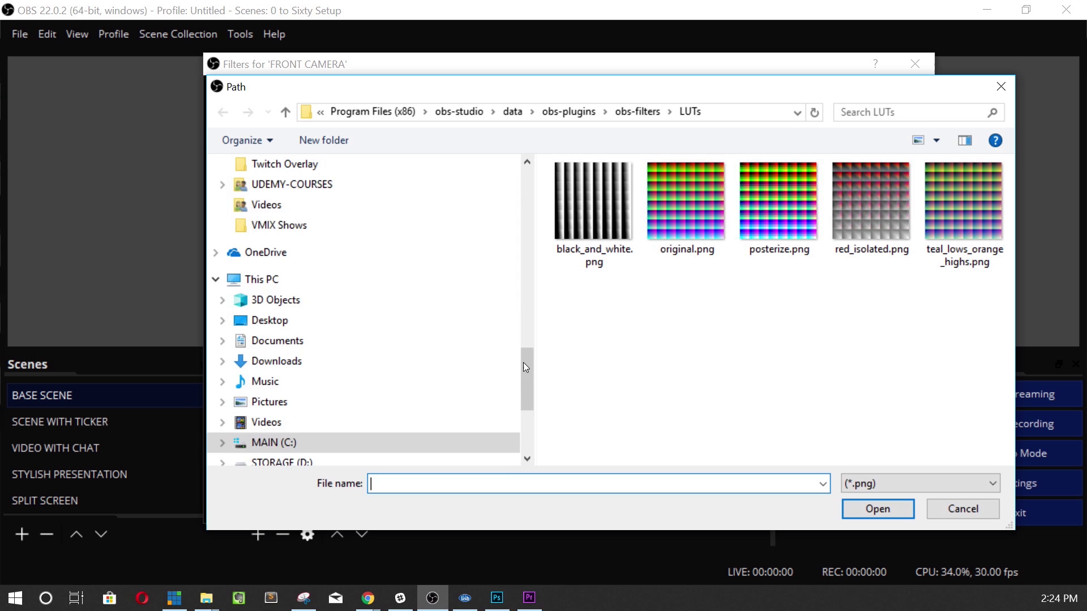
Load VideoMark_Broadway.png from the Desktop LUT folder and lower its Amount
left_click_drag(522, 362, 561, 177)
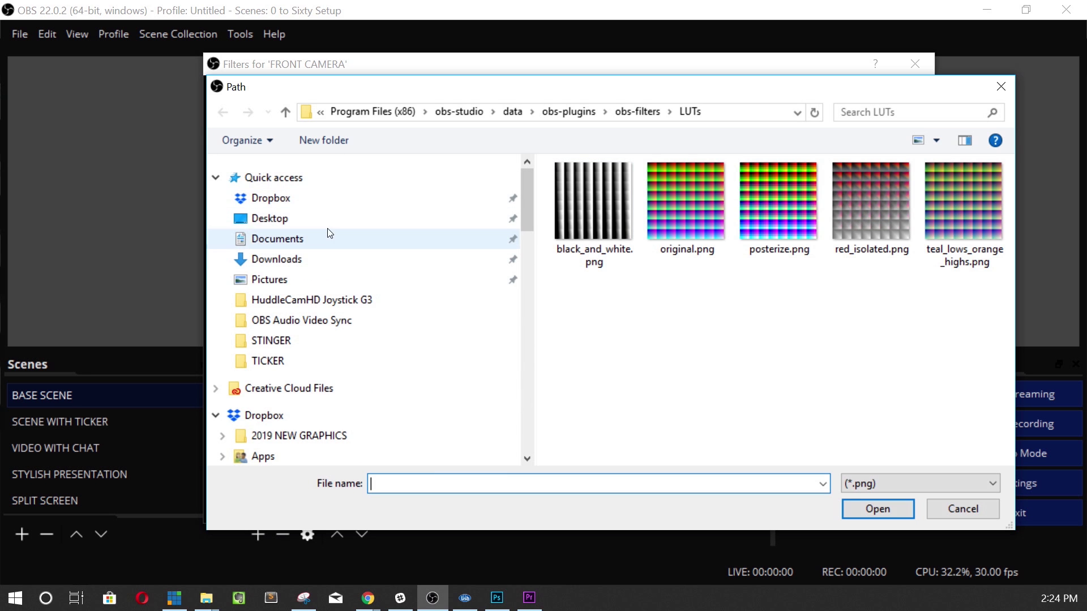
left_click(315, 218)
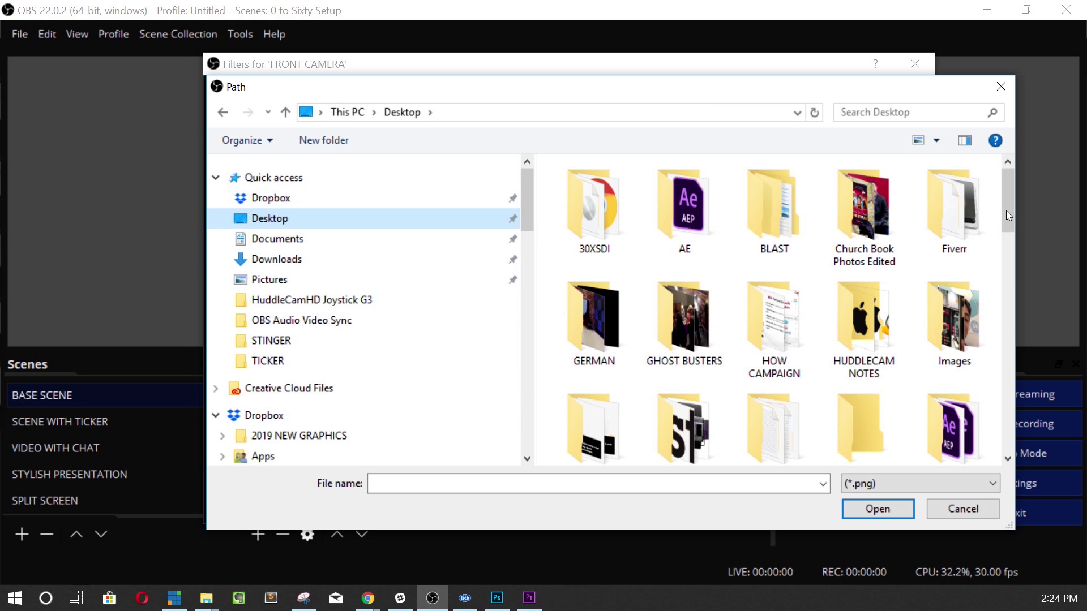
left_click_drag(1003, 202, 998, 229)
double_click(850, 290)
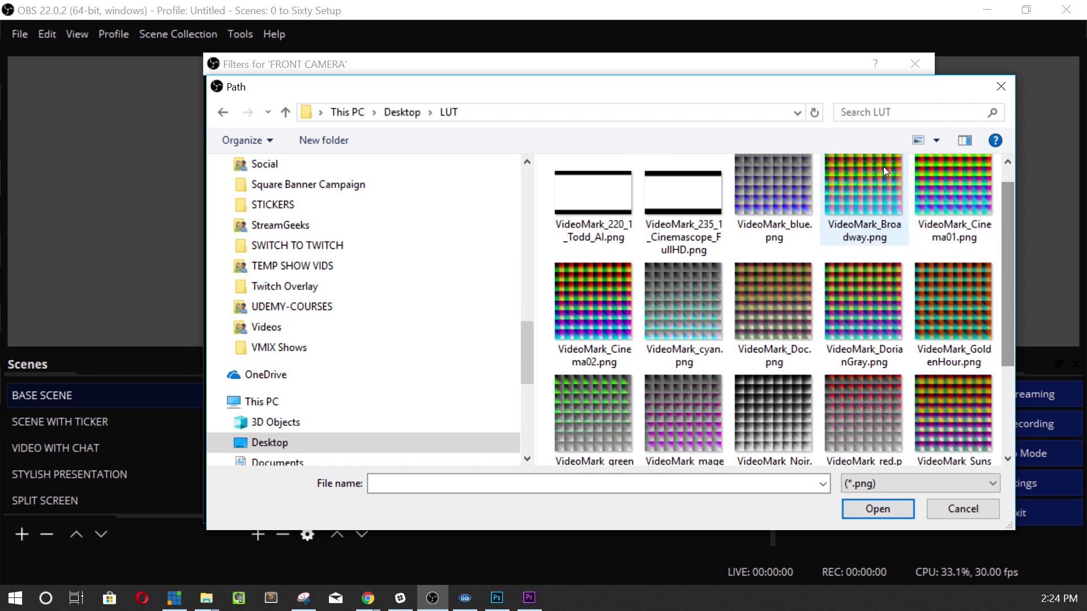
left_click(877, 173)
double_click(893, 198)
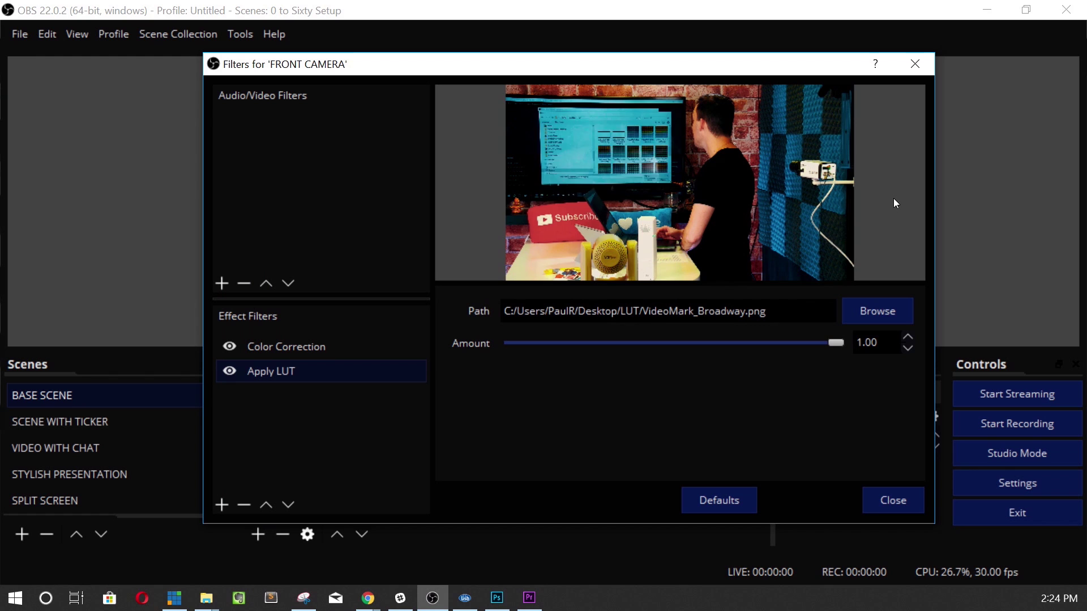
left_click_drag(834, 341, 627, 339)
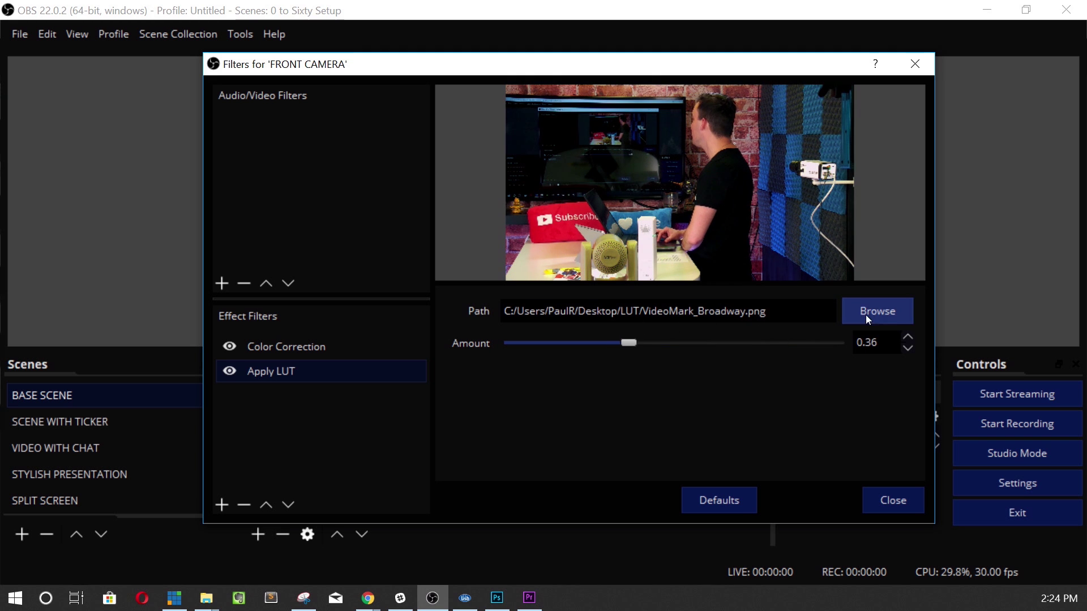
Switch the LUT to posterize.png with Amount 0.00
left_click(890, 315)
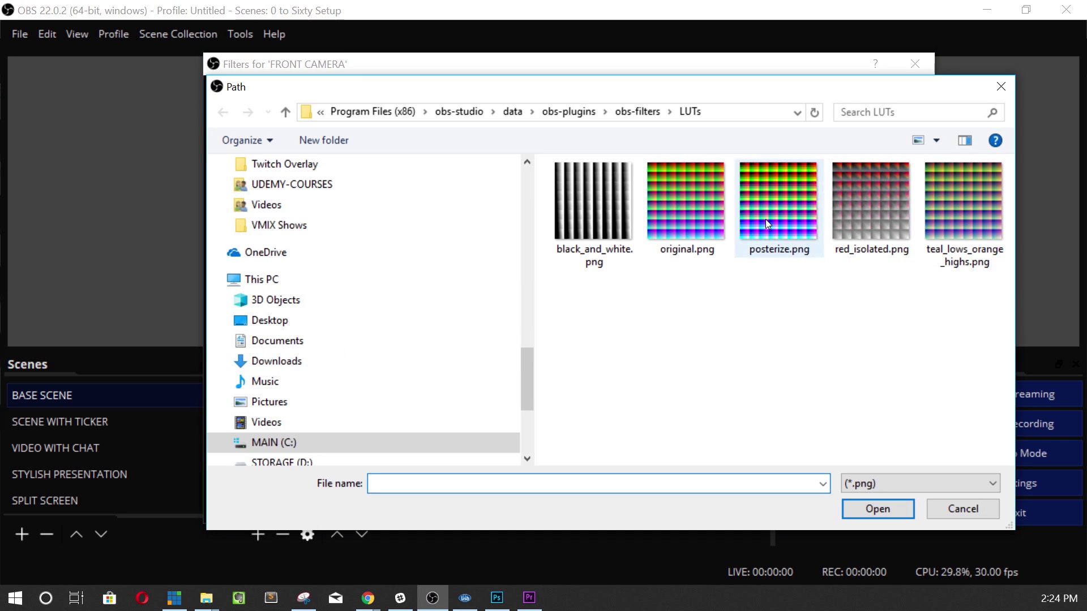
double_click(763, 229)
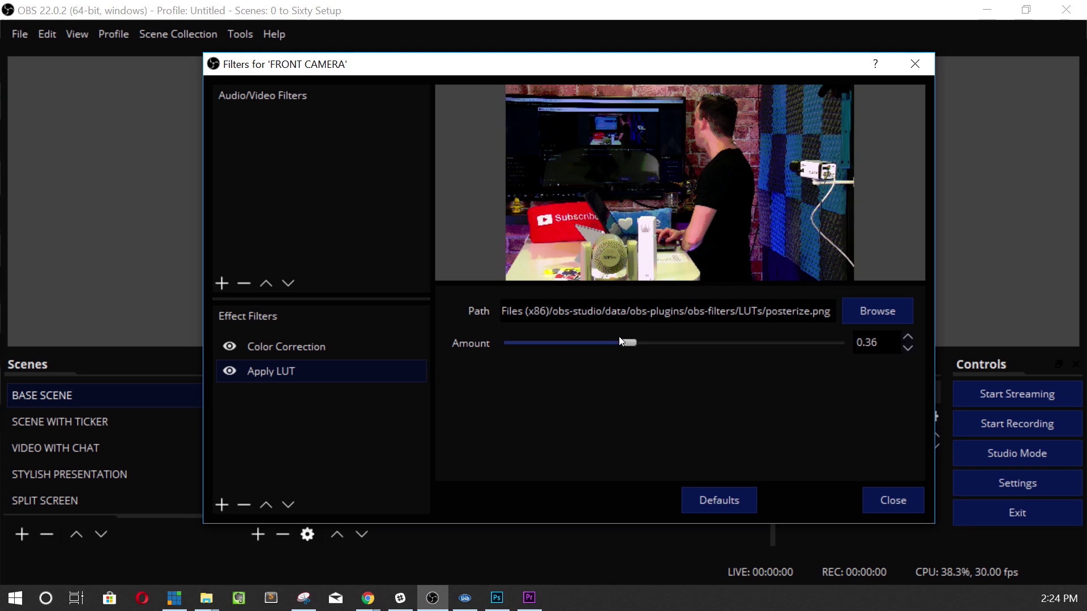
left_click_drag(582, 337, 449, 323)
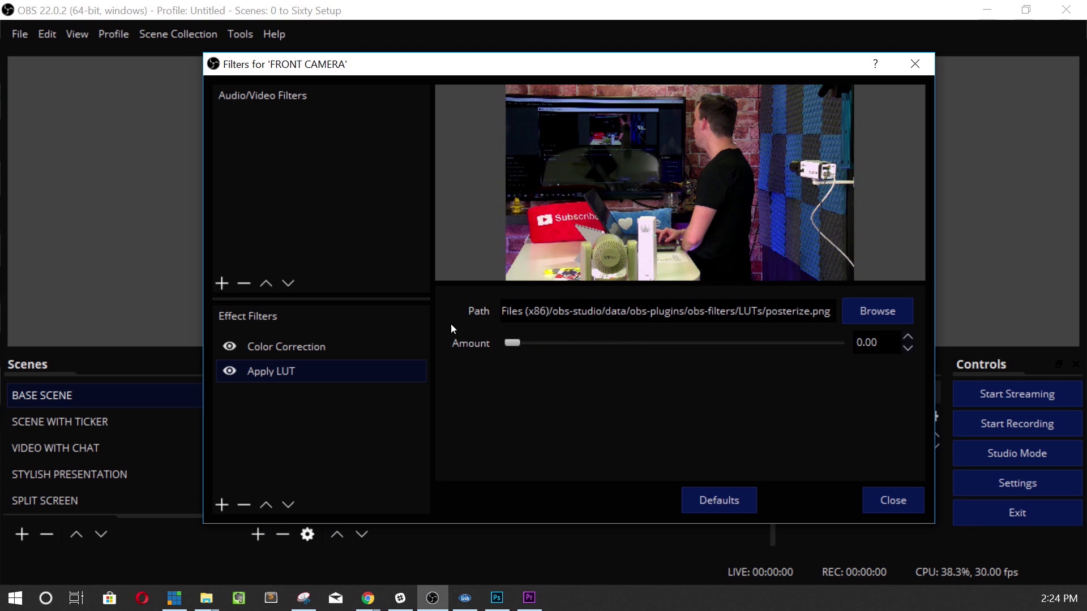
left_click(372, 349)
left_click(358, 368)
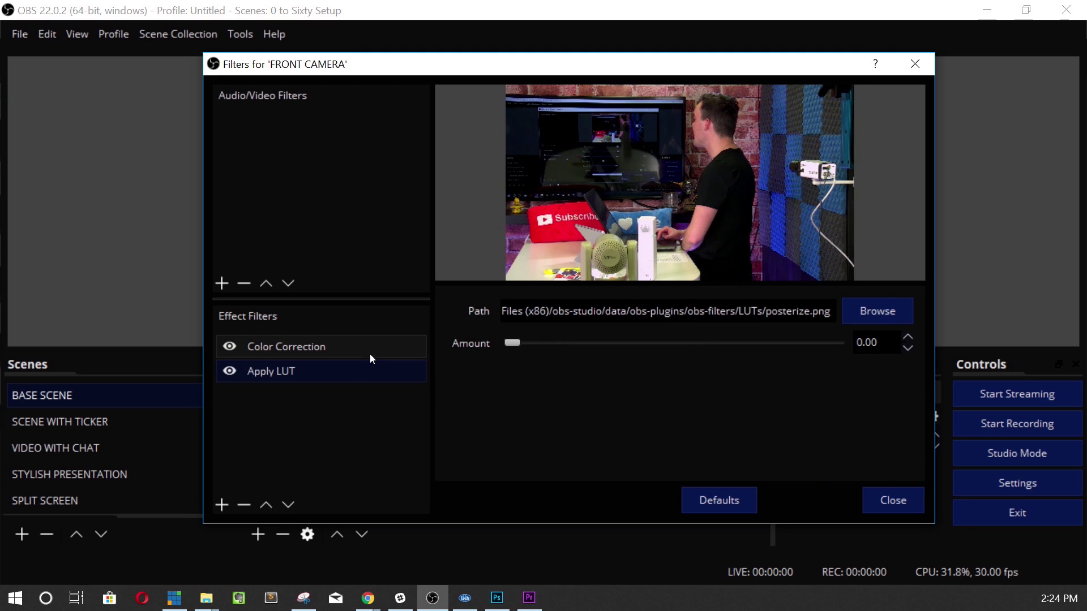
Show the Color Correction settings again: Gamma 0.11, Contrast 0.13, Saturation 0.21, Hue Shift 6.06
left_click(370, 355)
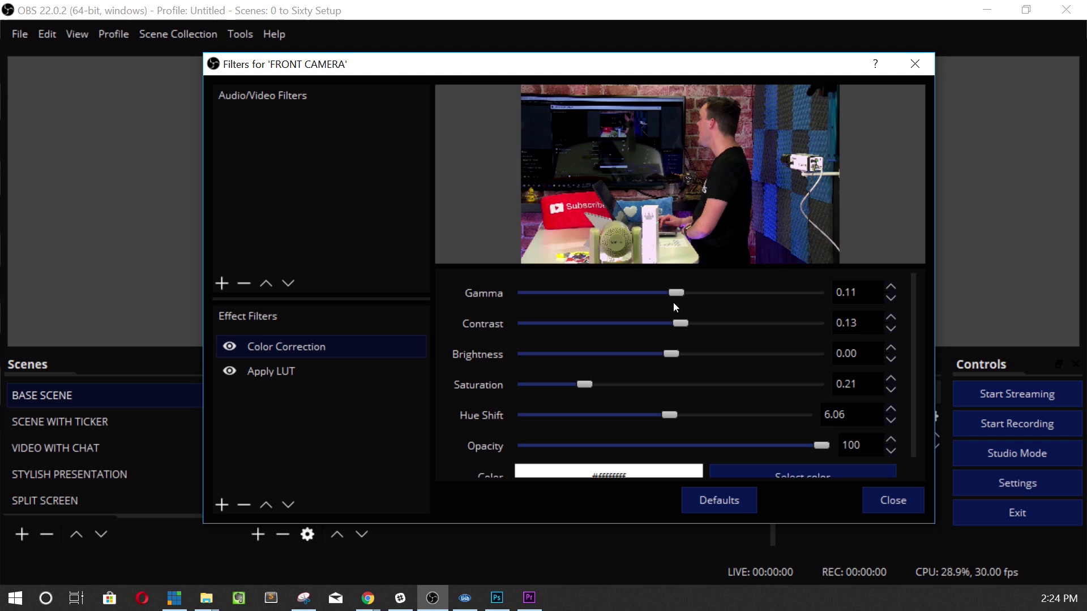